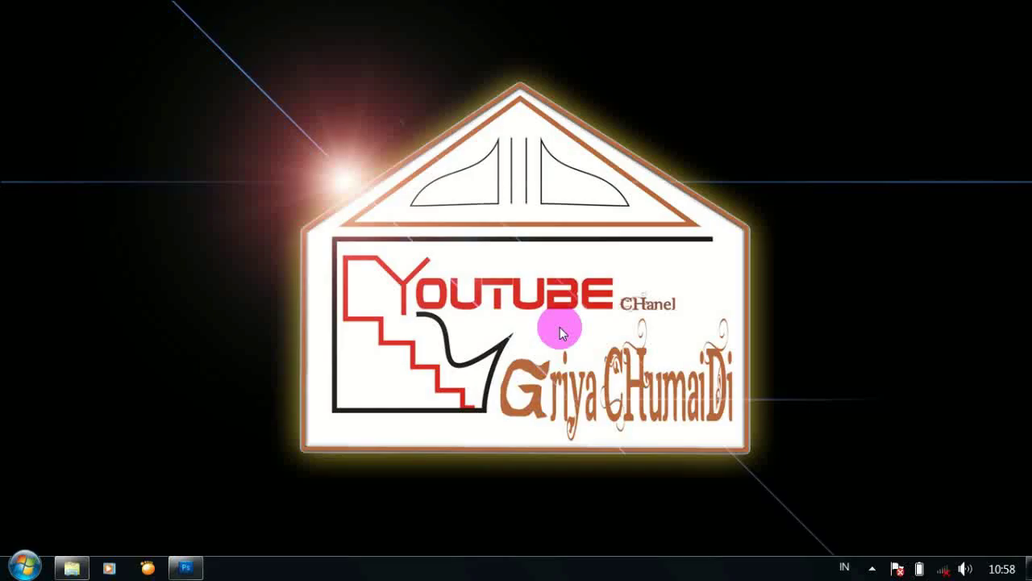
- Restore the Photoshop window from the taskbar
left_click(187, 567)
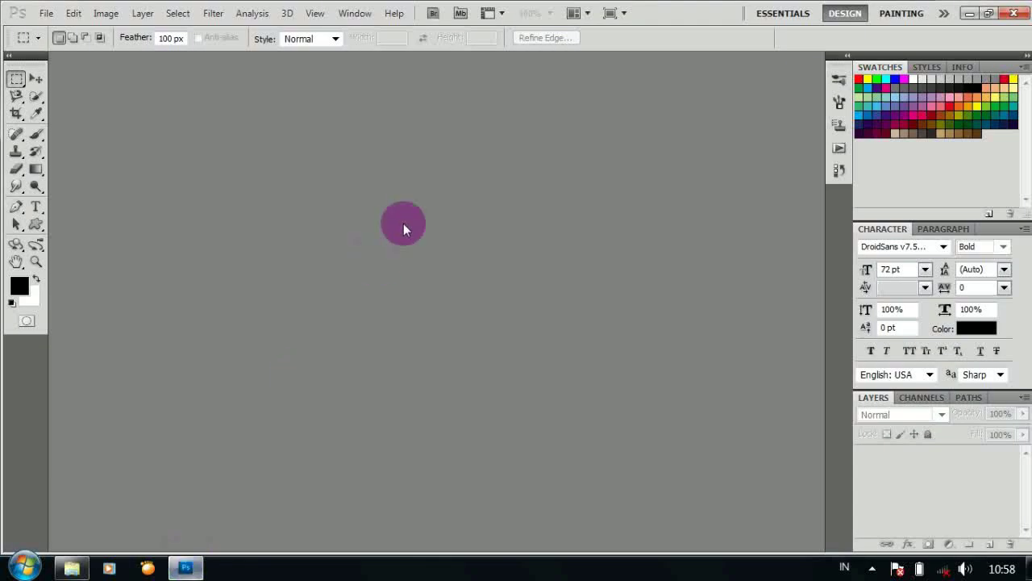
- Create a new 1366×768 document and set the background colour to magenta (ff00ea)
key("ctrl+n")
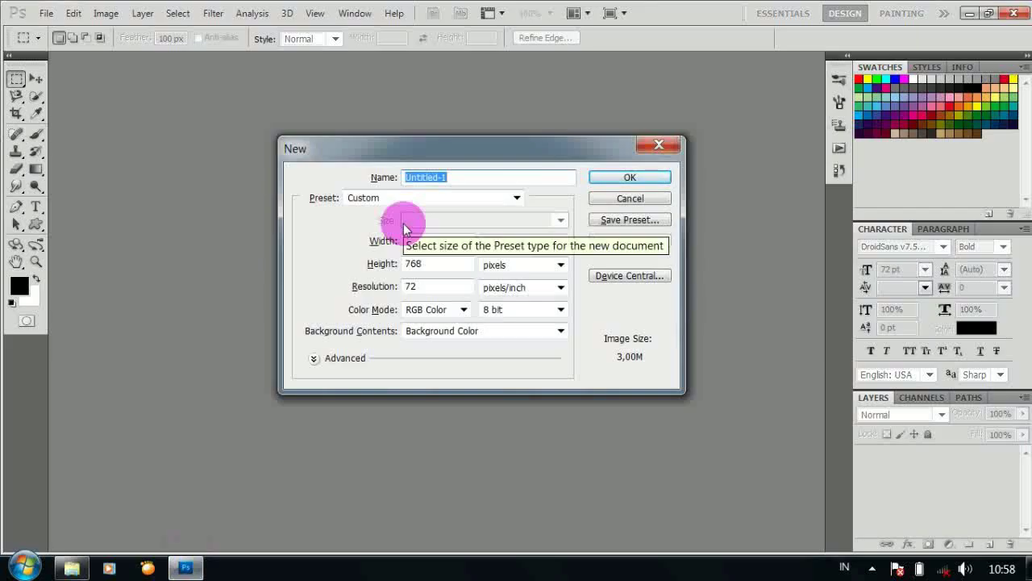
left_click(653, 177)
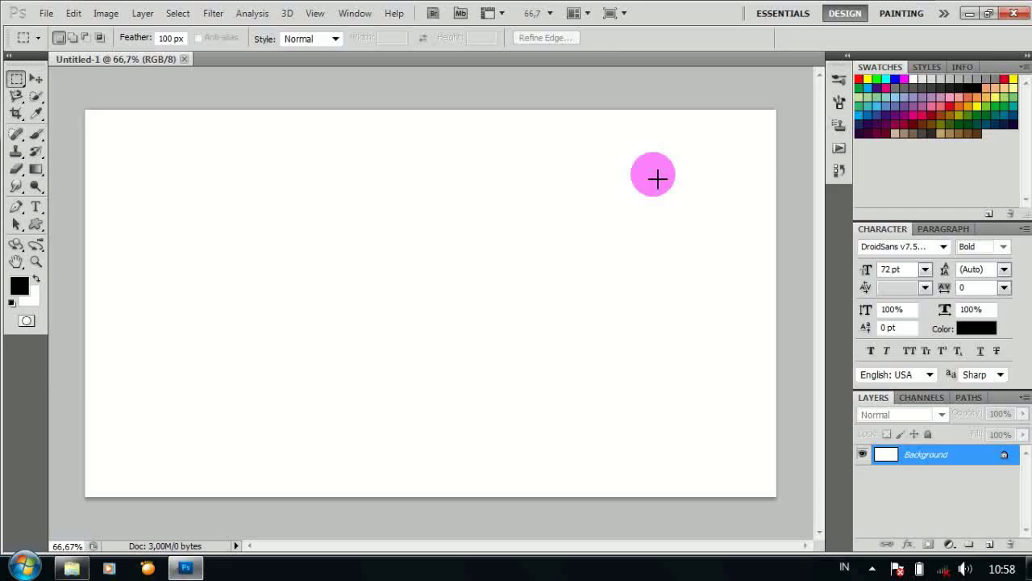
left_click(38, 307)
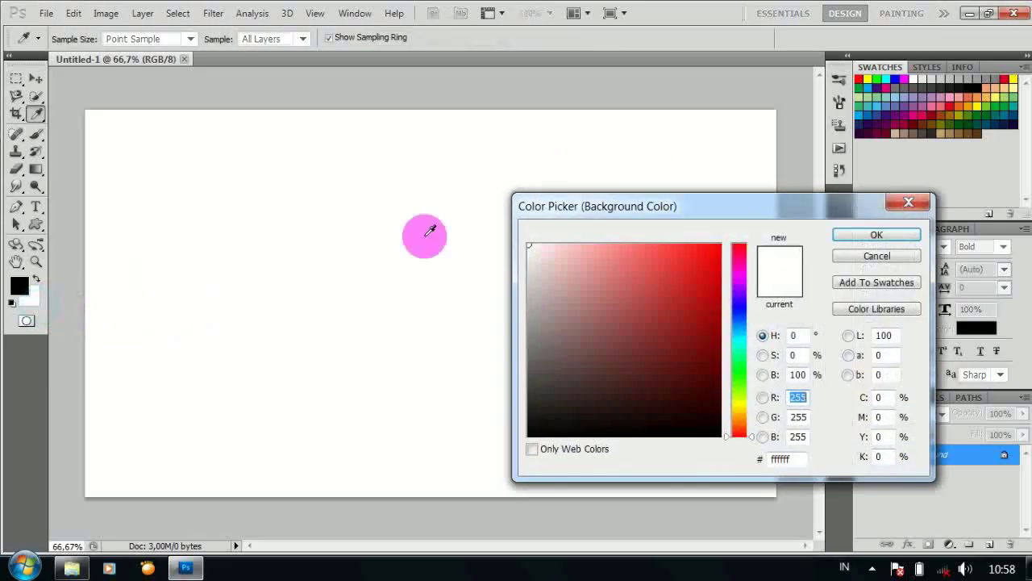
left_click(721, 243)
left_click(742, 273)
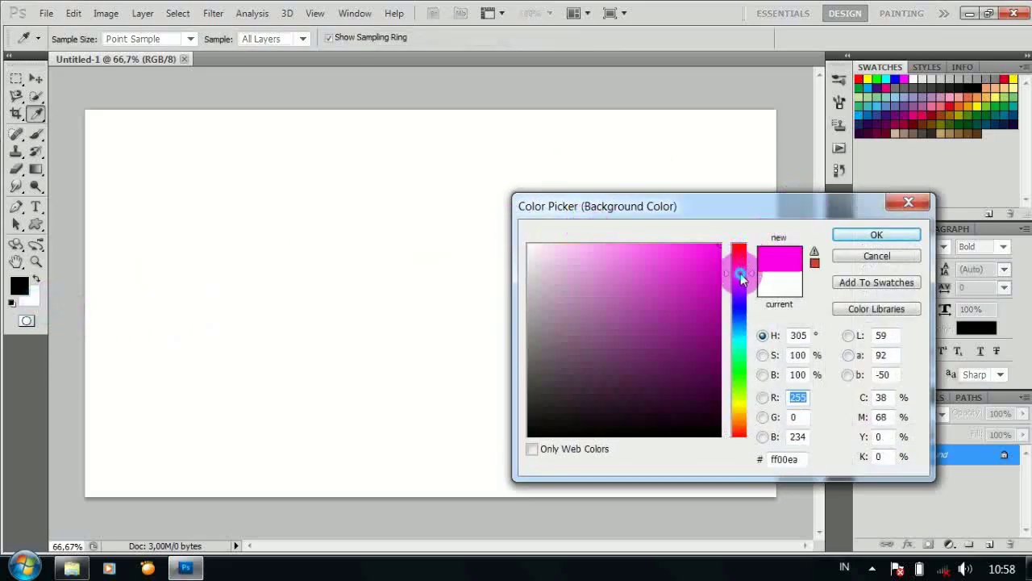
left_click(849, 236)
- Fill the Background with magenta and add an empty Layer 1 above it
left_click(384, 311)
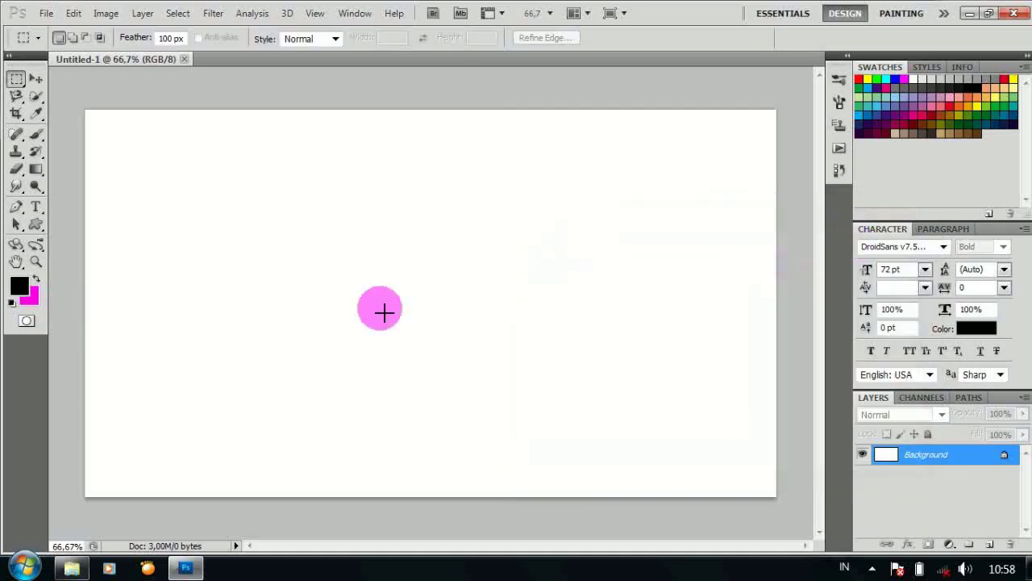
key("ctrl+BackSpace")
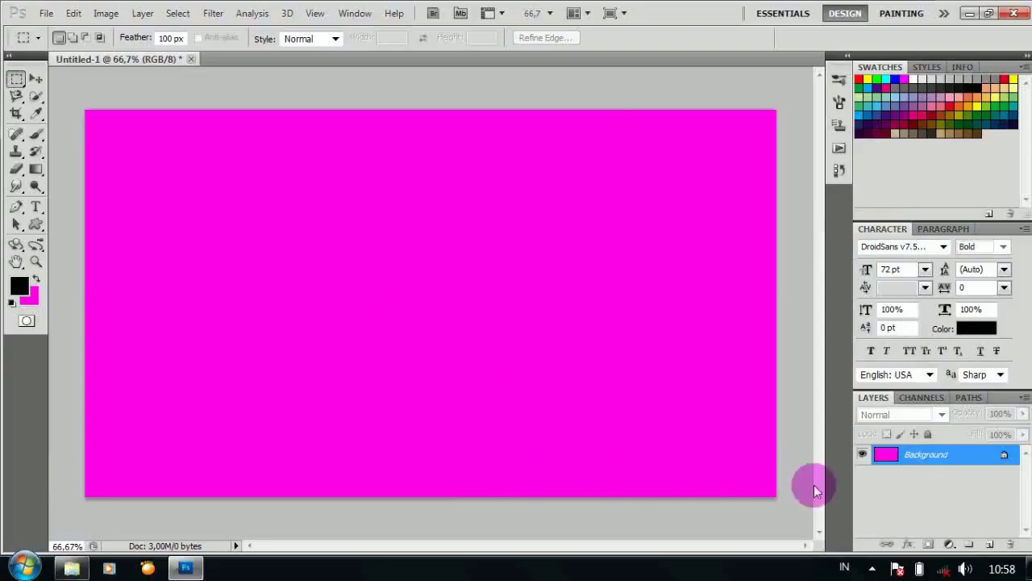
left_click(987, 547)
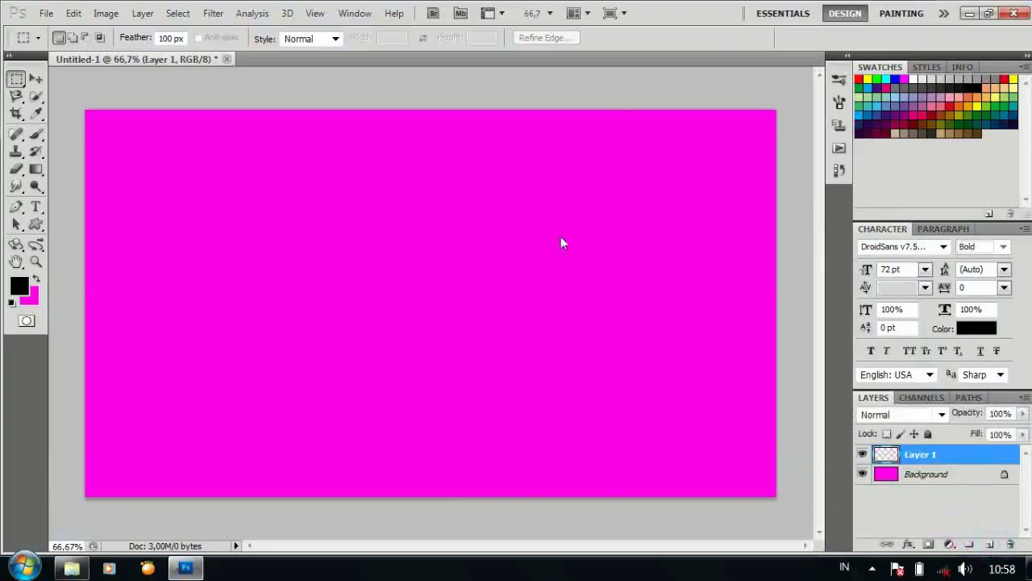
- Paint concentric black-and-magenta rings on Layer 1 with a striped radial gradient from the centre
left_click(38, 167)
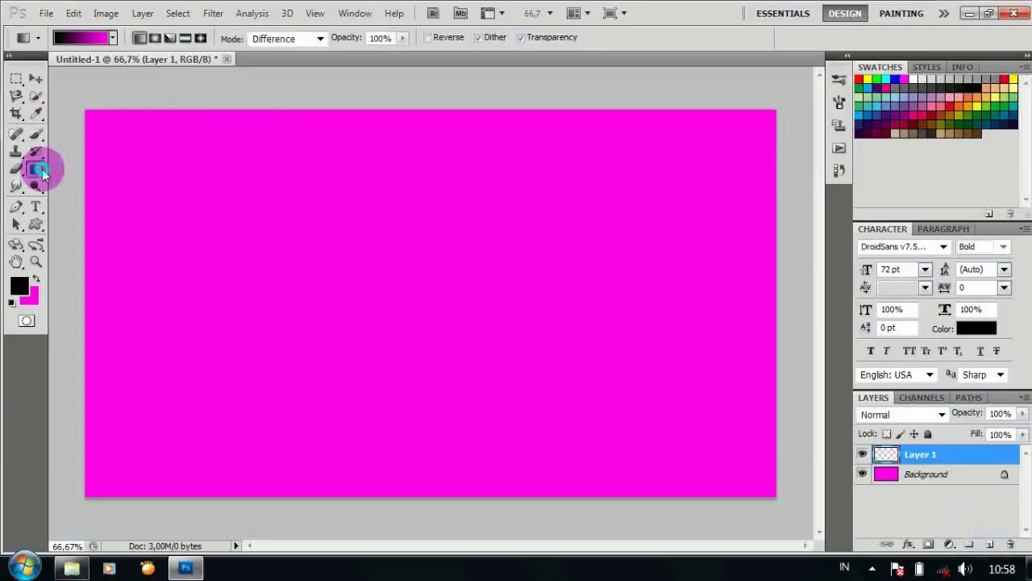
left_click(113, 38)
left_click(84, 119)
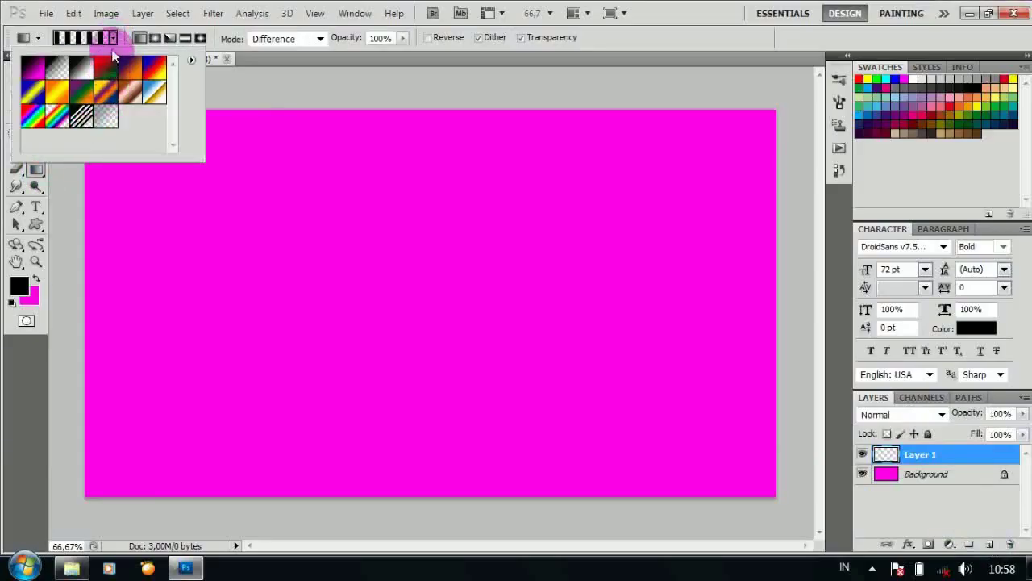
left_click(113, 38)
left_click(155, 39)
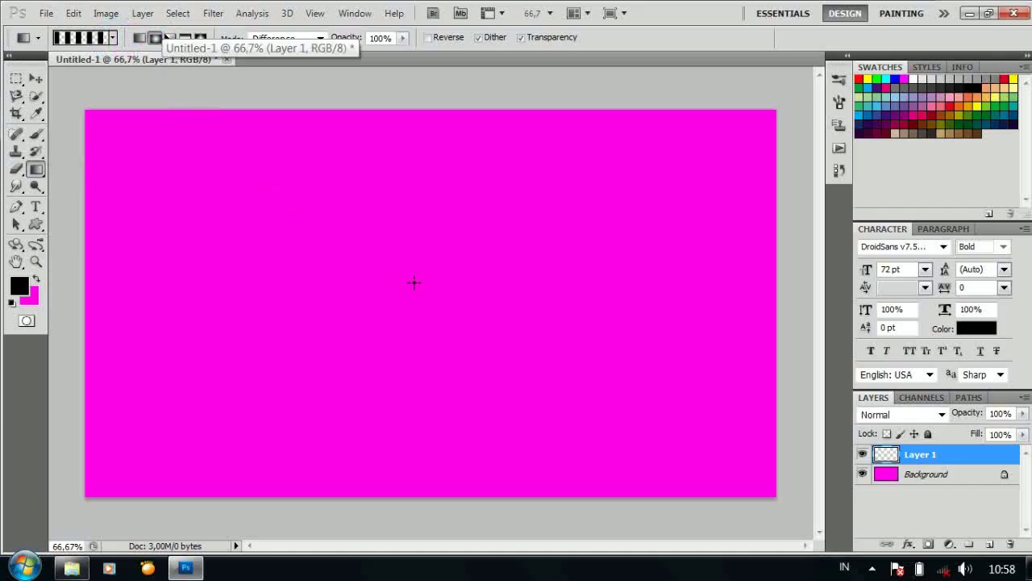
left_click_drag(727, 492, 776, 497)
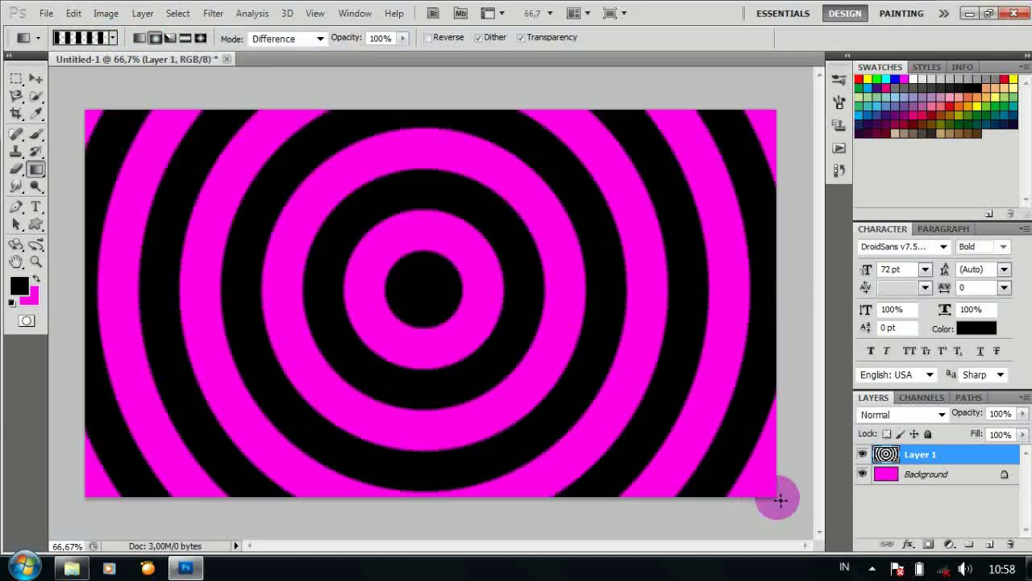
left_click_drag(892, 444, 979, 525)
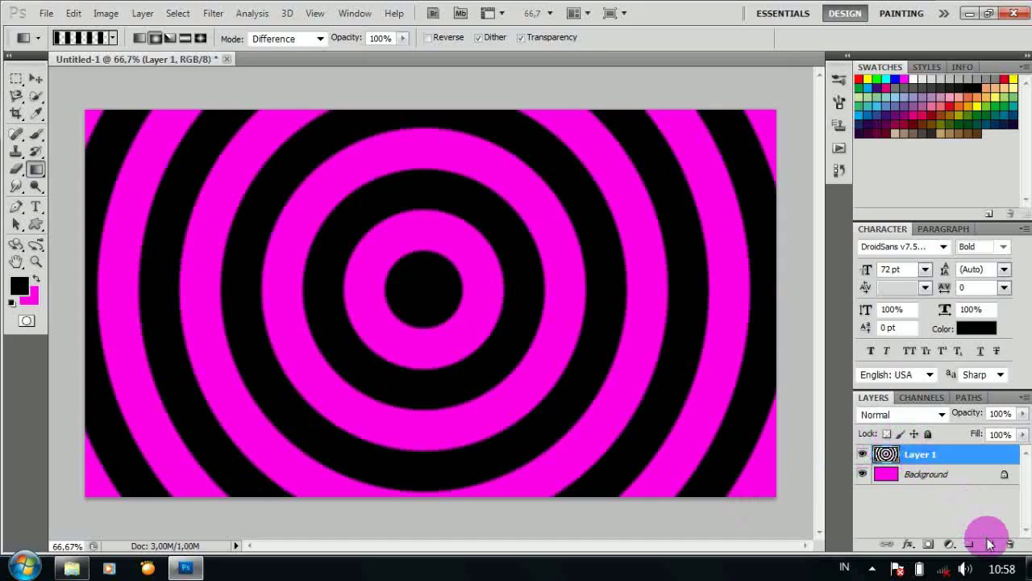
- On a new Layer 2, drag ring gradients from all four corners toward the centre
left_click(990, 546)
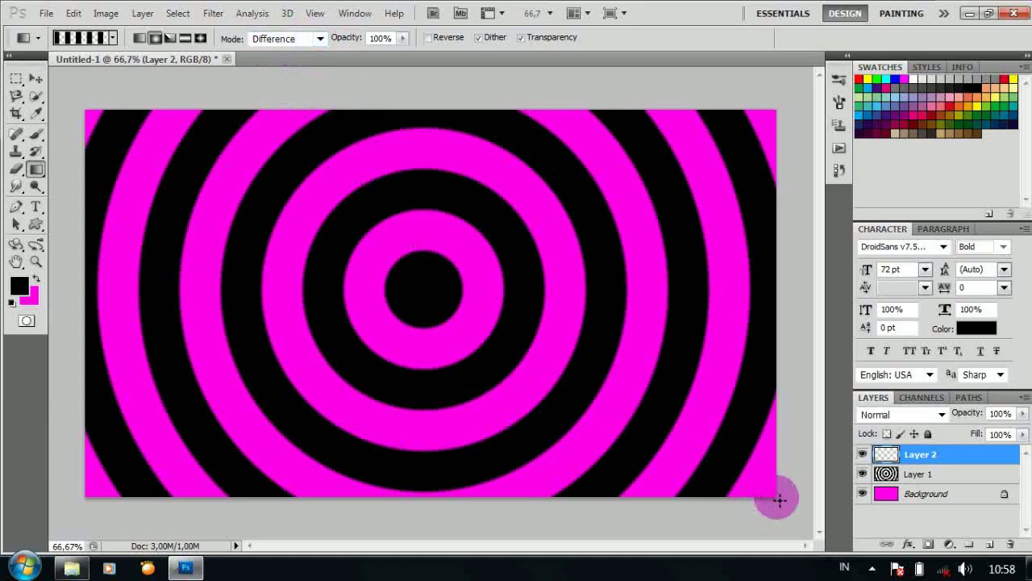
left_click_drag(780, 500, 428, 299)
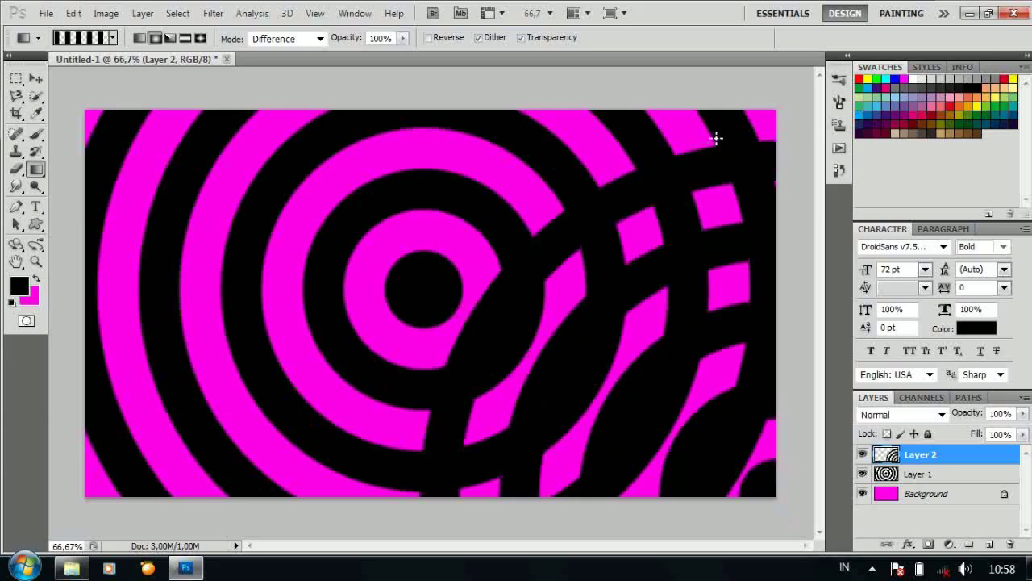
left_click_drag(775, 117, 436, 290)
left_click_drag(18, 103, 425, 286)
left_click_drag(86, 493, 426, 296)
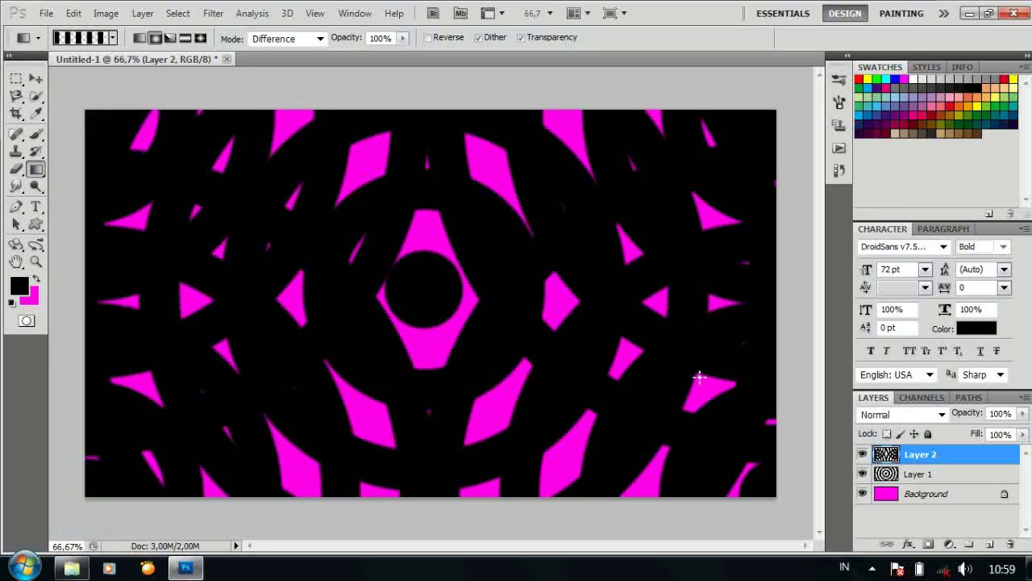
- Mask Layer 2 with a Foreground-to-Background radial gradient from the centre to the bottom-right corner
left_click(930, 546)
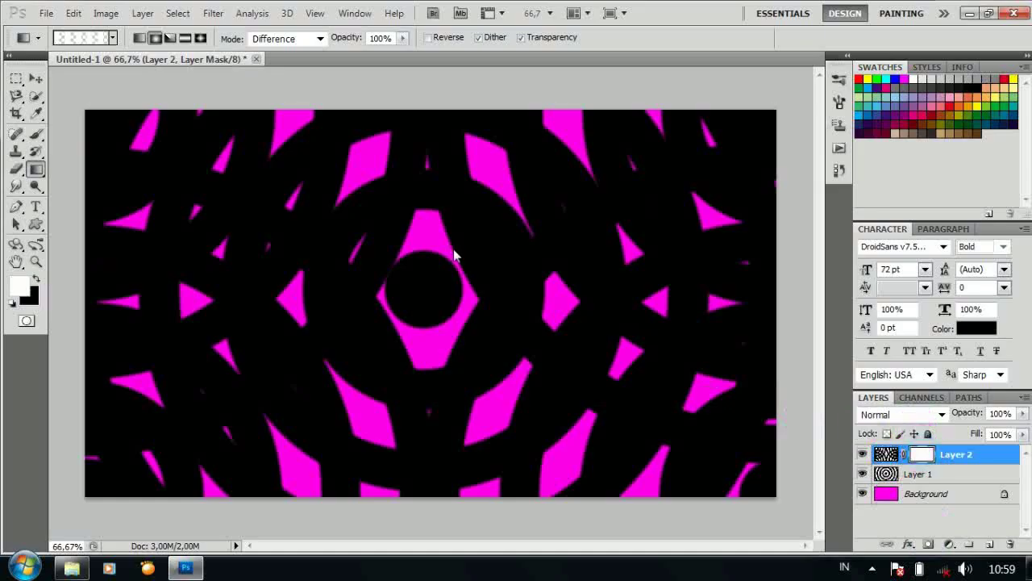
left_click(113, 38)
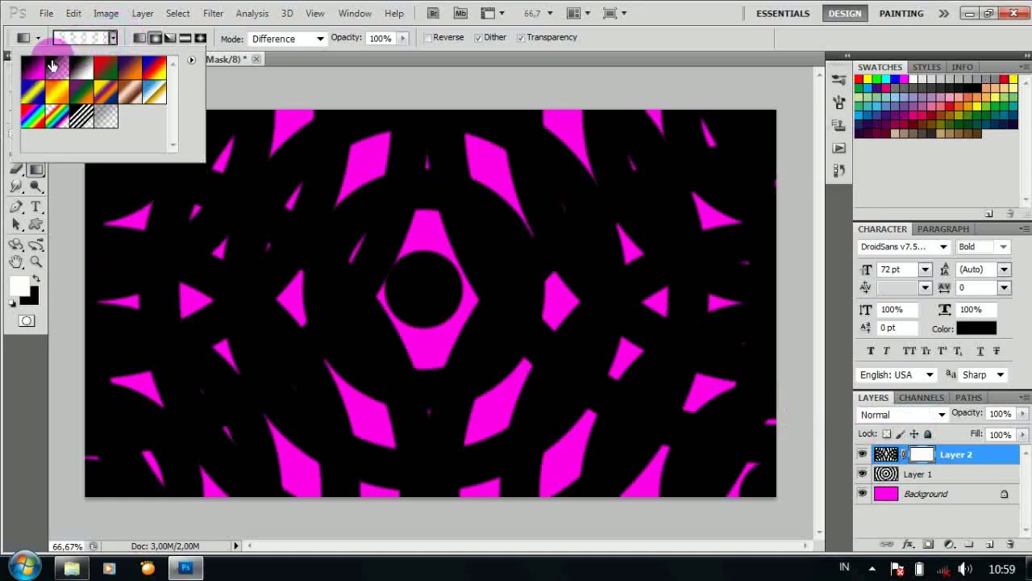
left_click(34, 67)
left_click(113, 38)
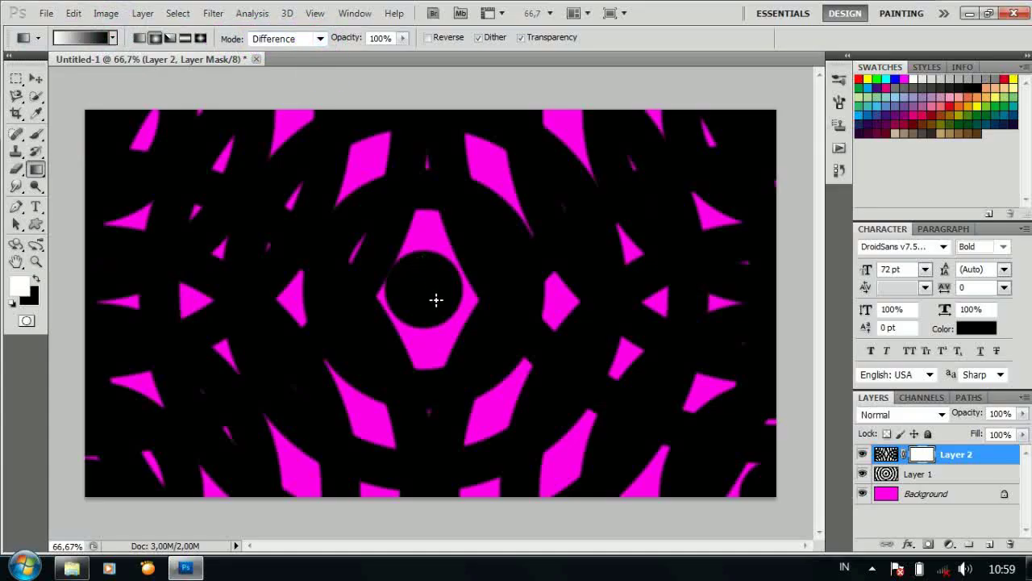
left_click_drag(432, 296, 784, 498)
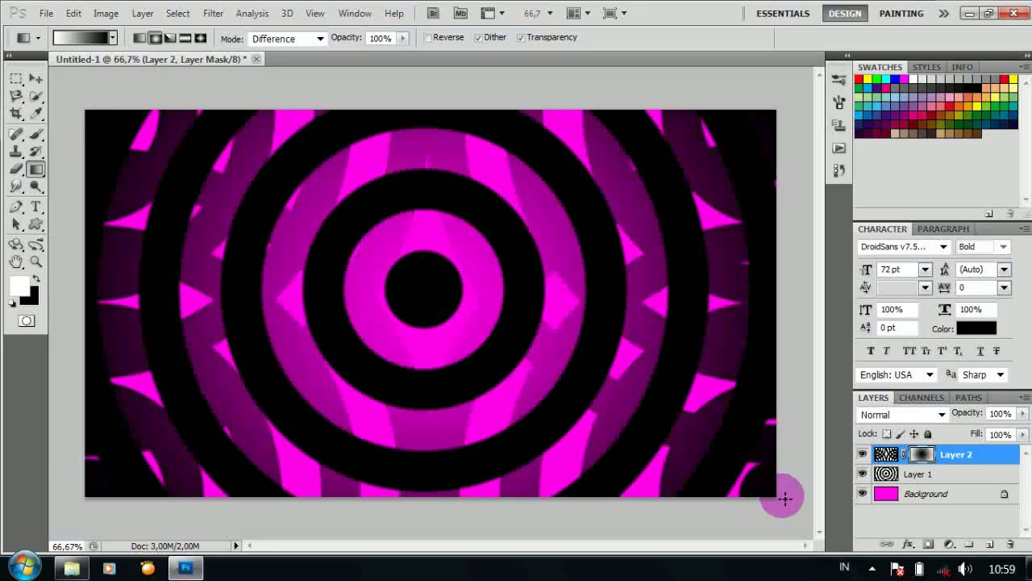
left_click(888, 472)
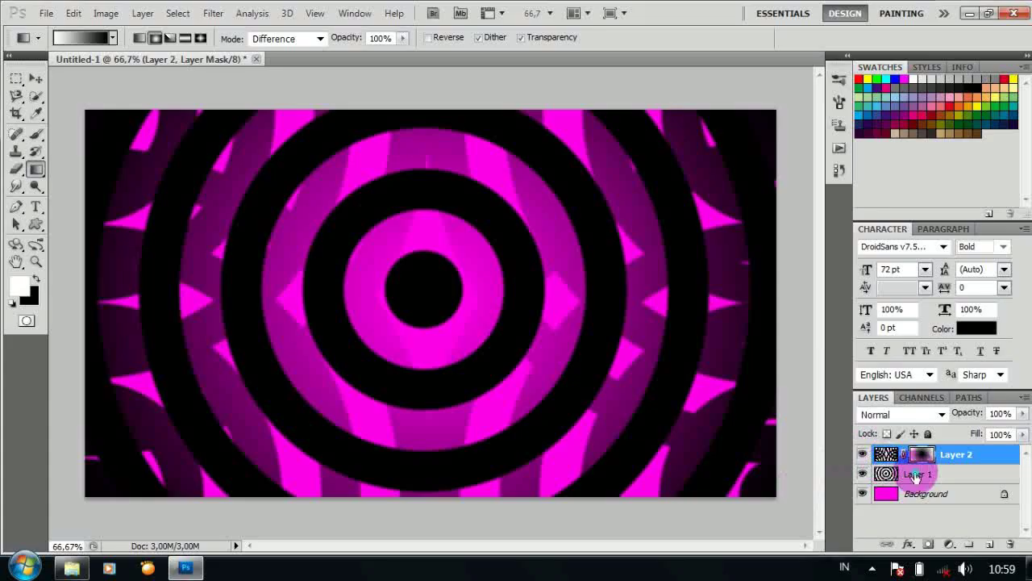
- Add a mask to Layer 1 and drag gradients from each of the four corners toward the centre ring
left_click(916, 476)
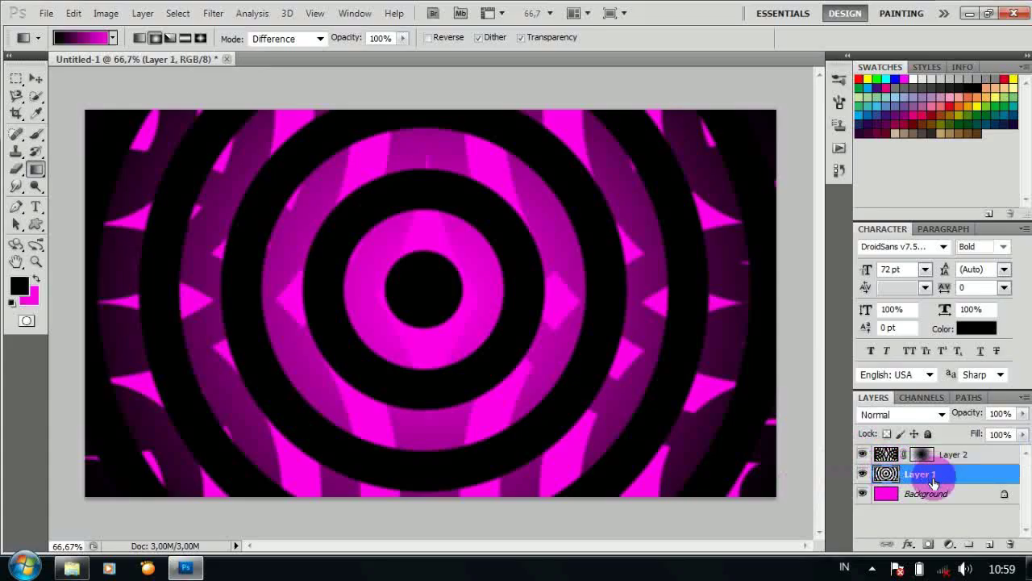
left_click(929, 544)
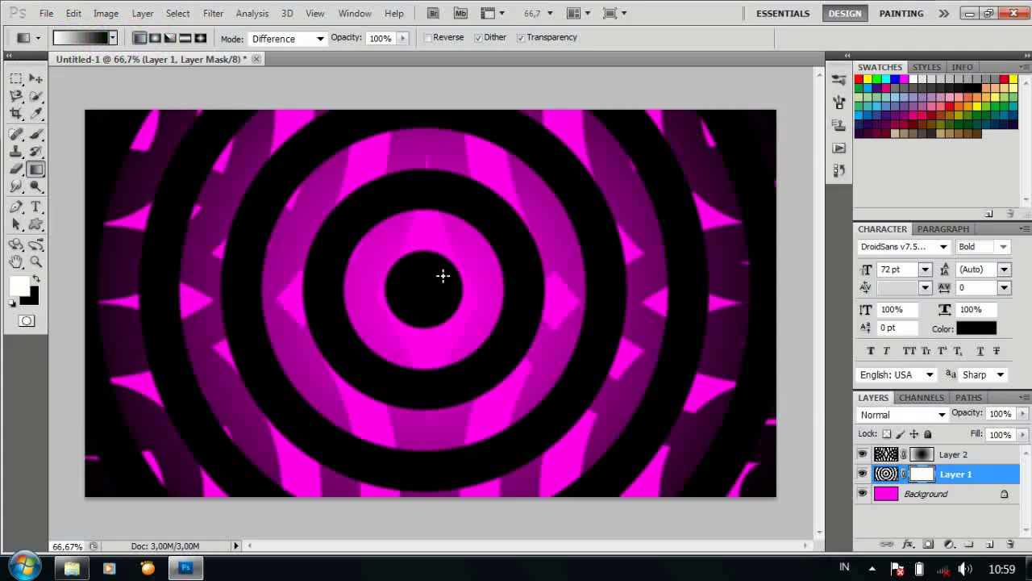
left_click_drag(789, 456, 439, 304)
left_click_drag(776, 107, 423, 302)
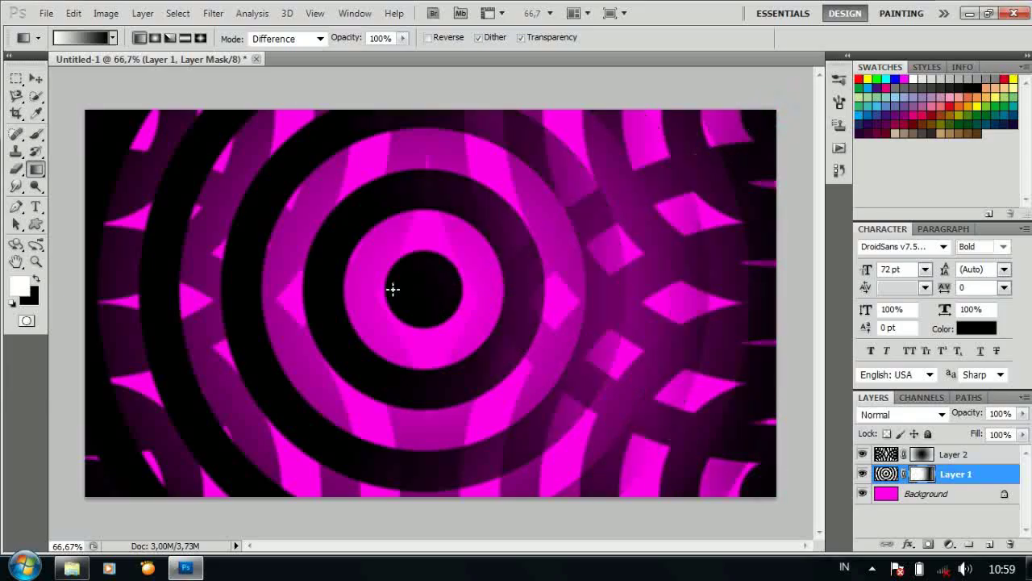
left_click_drag(84, 109, 434, 301)
left_click_drag(86, 496, 435, 291)
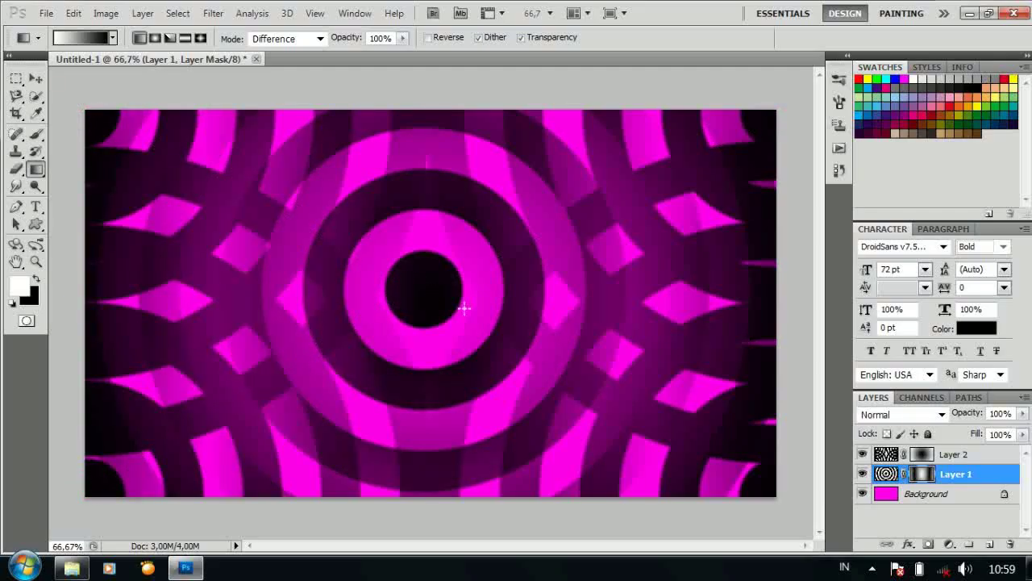
- On a new Layer 3, fill an inverted 100 px feathered rectangle with black for a vignette
left_click(951, 454)
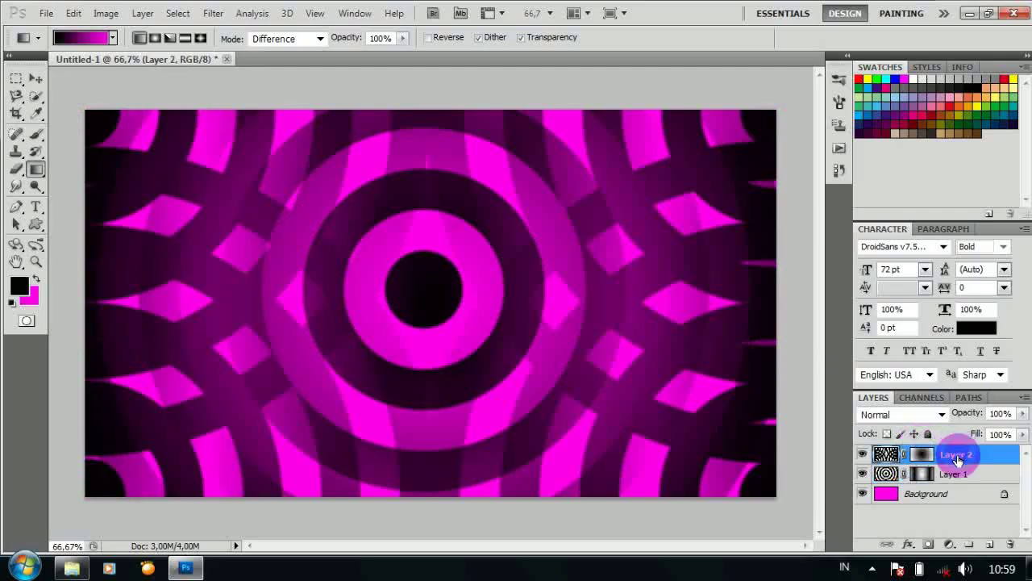
left_click(992, 544)
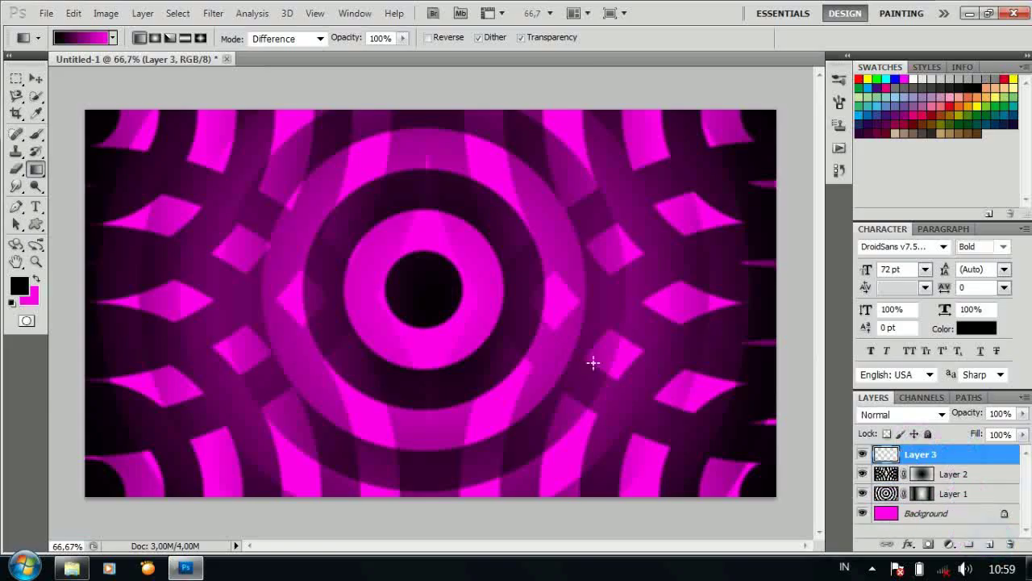
left_click(15, 80)
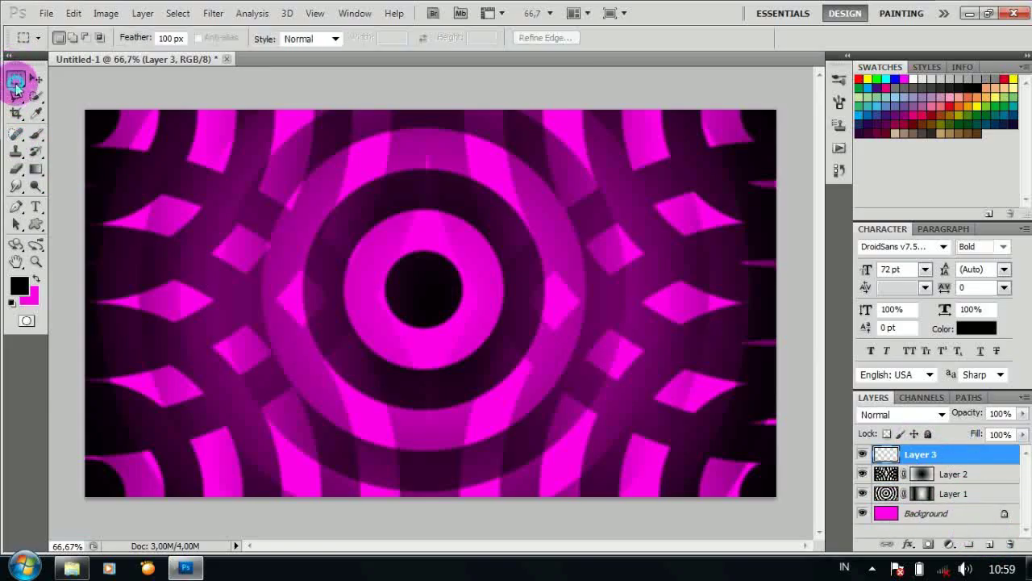
left_click_drag(82, 98, 797, 535)
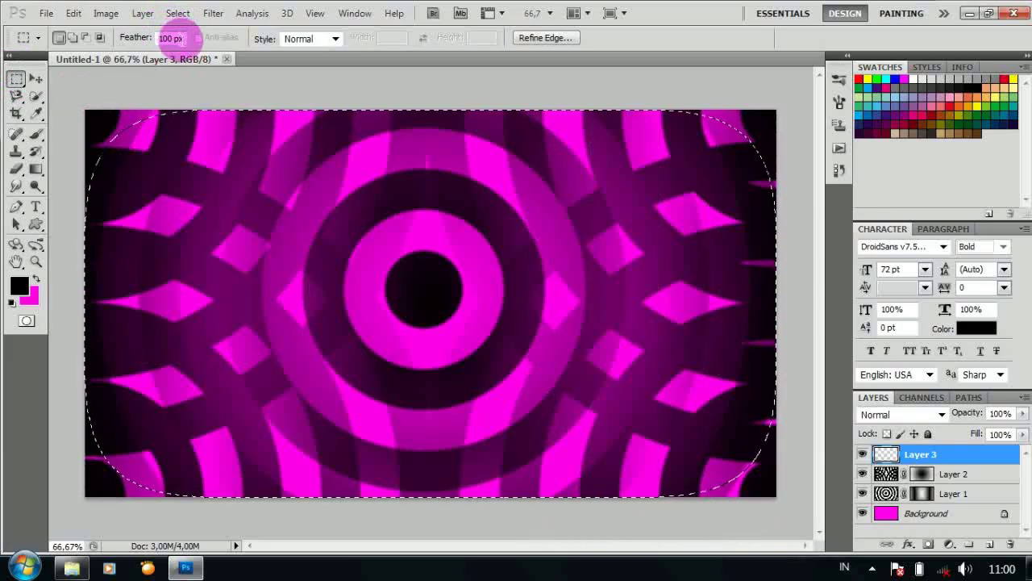
key("ctrl+shift+i")
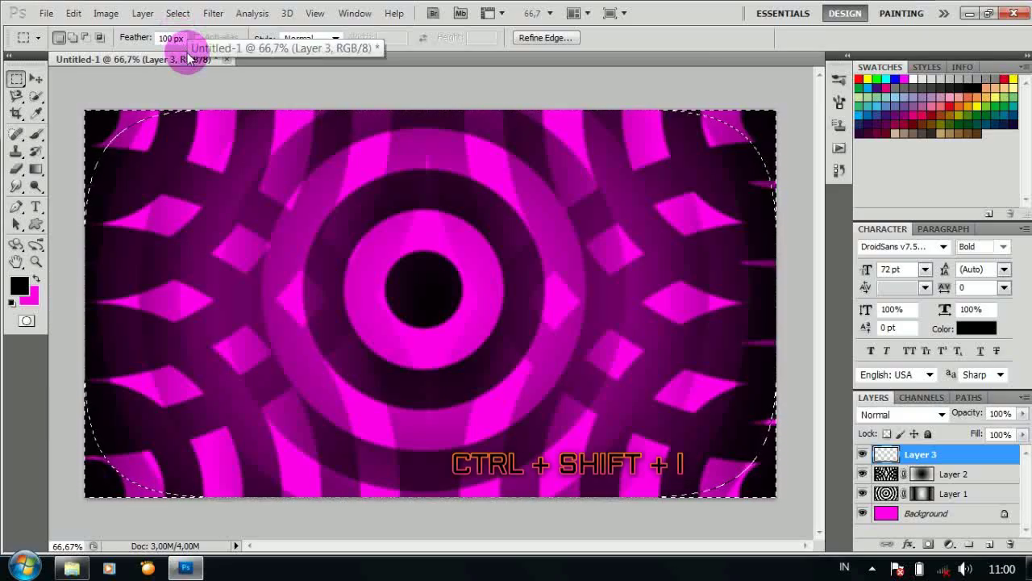
key("alt+BackSpace")
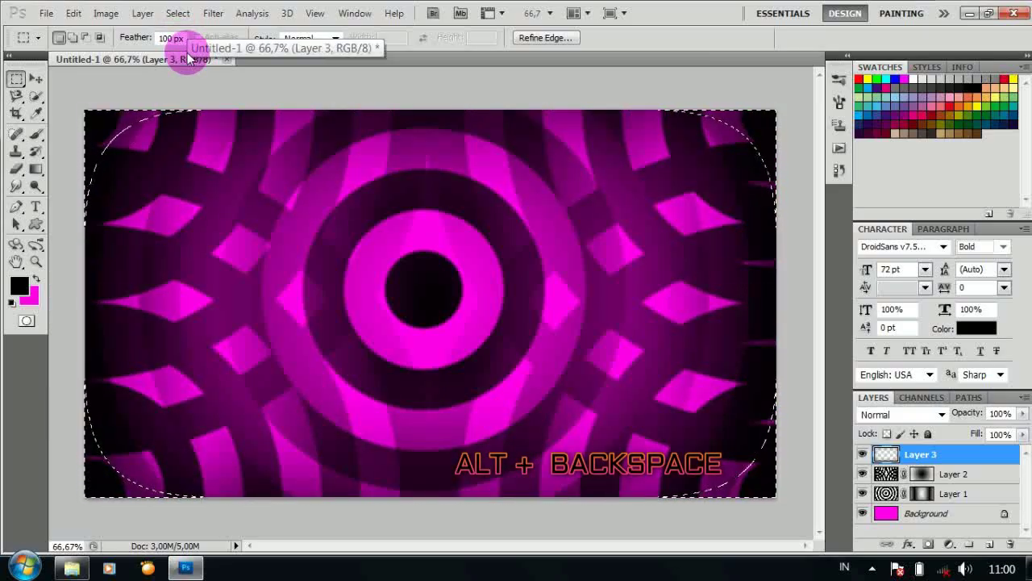
key("ctrl+d")
- Show the image in plain black full-screen mode, fitted to the screen
key("f")
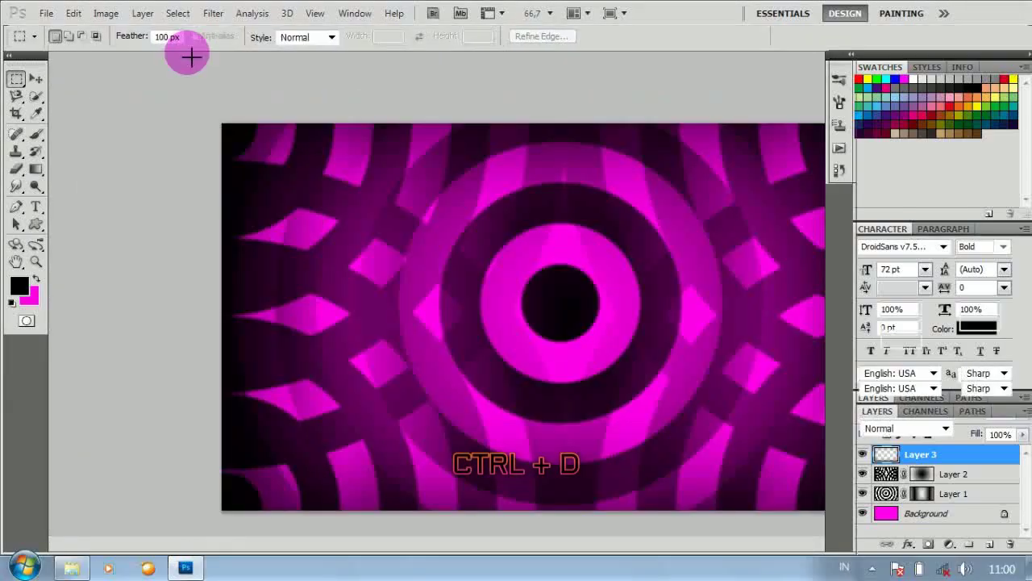
key("f")
key("ctrl+0")
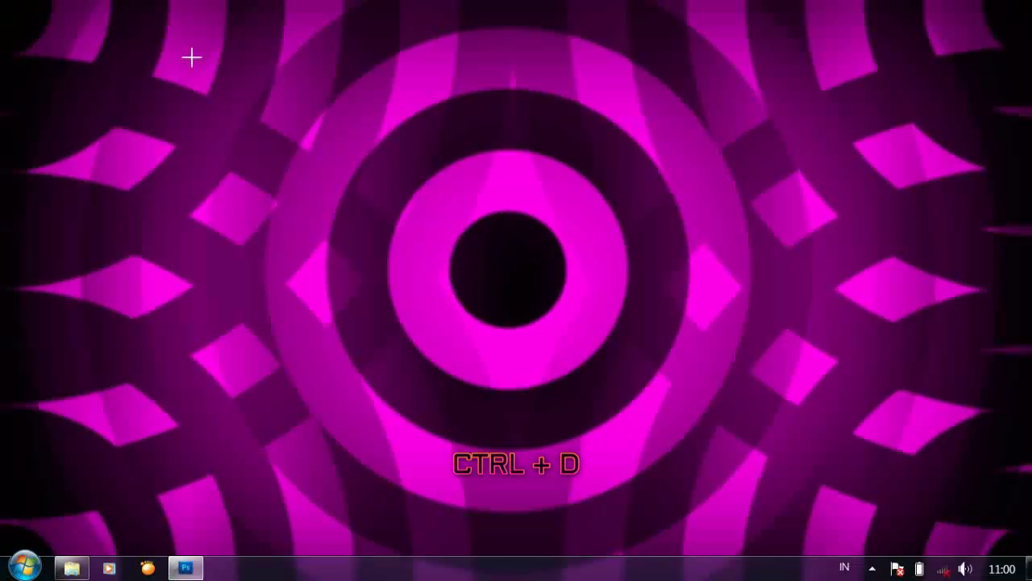